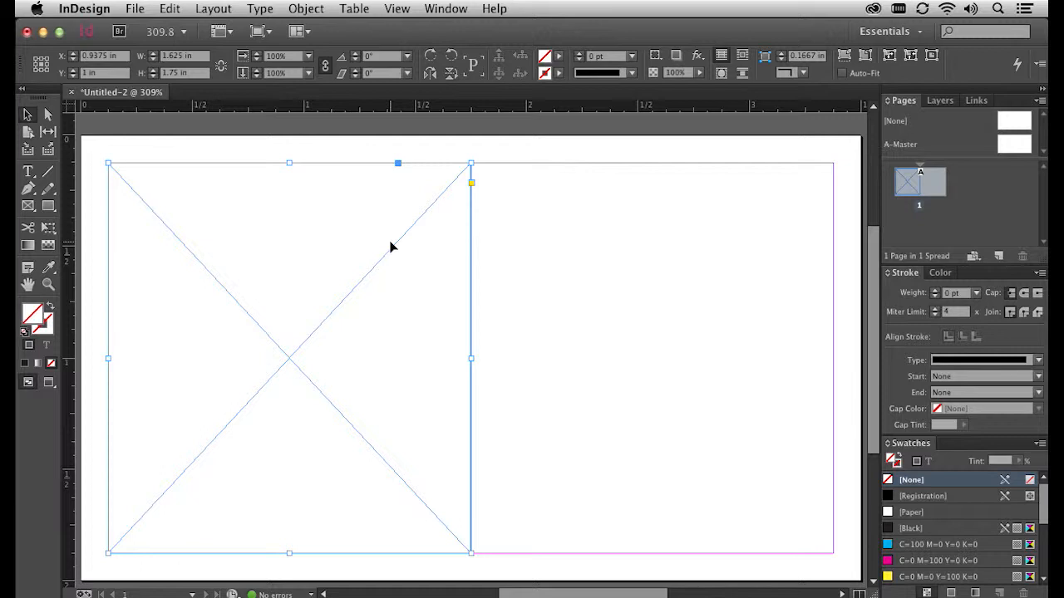
- Place logo.ai from the Desktop into the selected frame on the card's left half
left_click(135, 8)
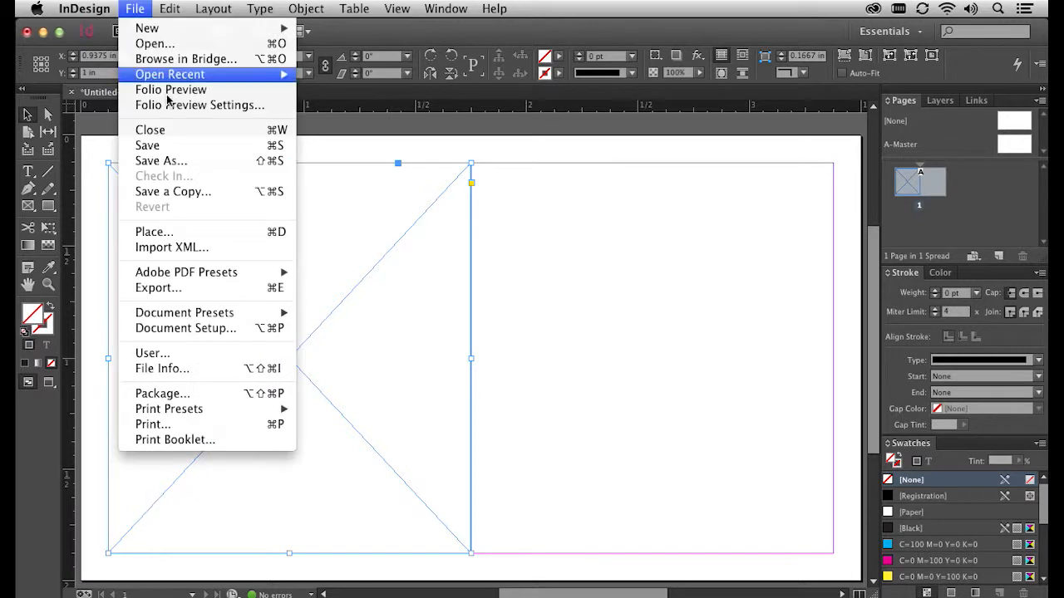
left_click(206, 234)
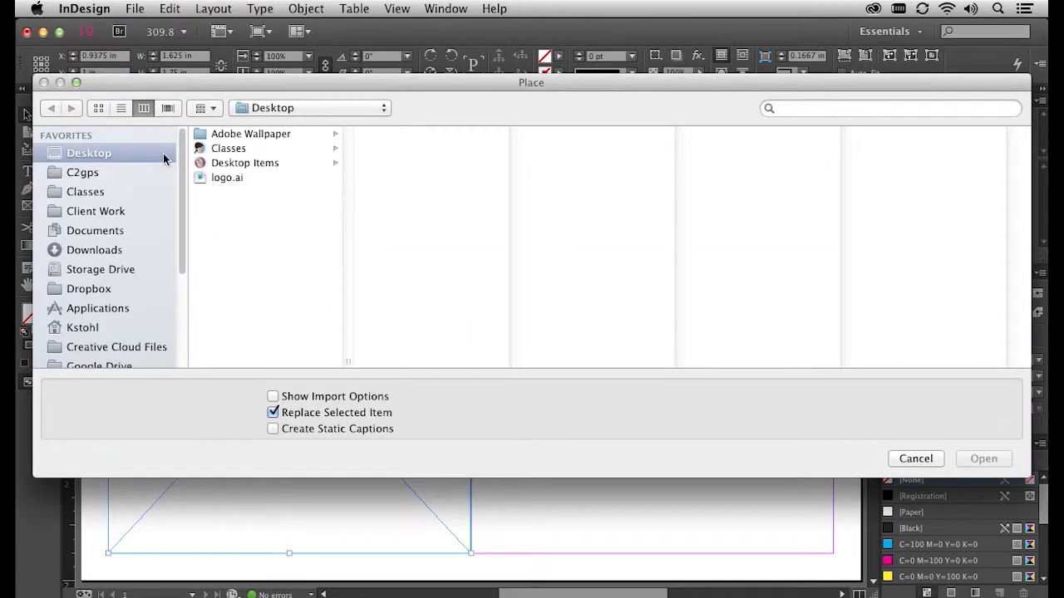
left_click(230, 178)
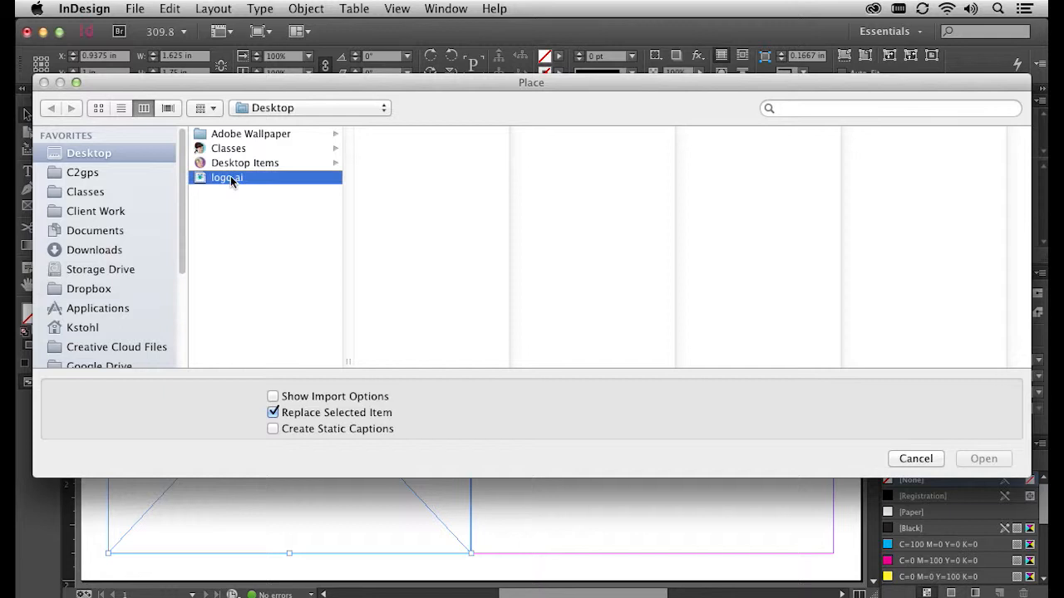
left_click(983, 459)
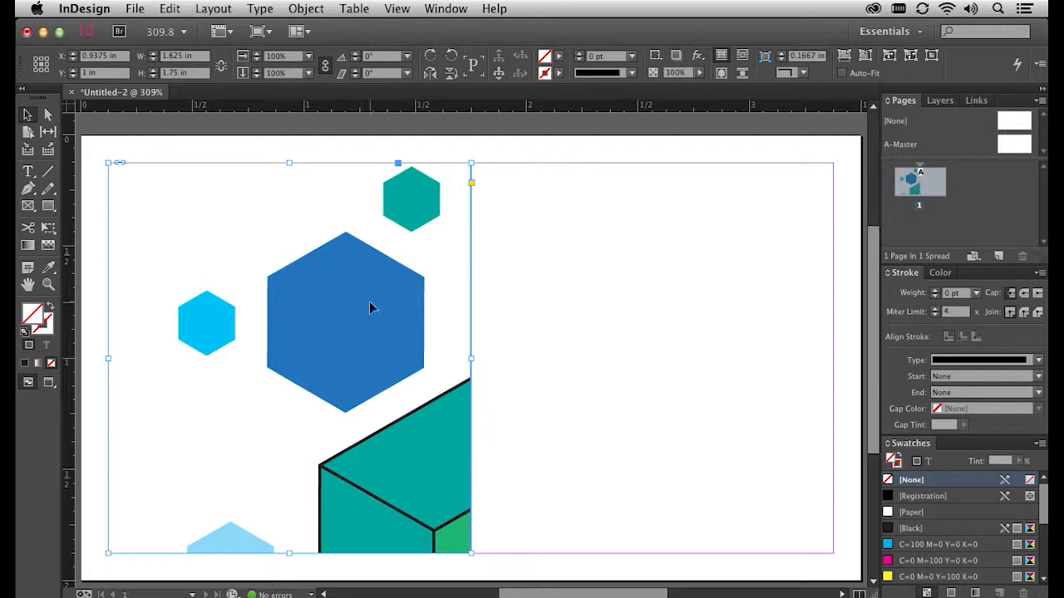
- Set Display Performance to High Quality Display so the logo renders in full
left_click(399, 9)
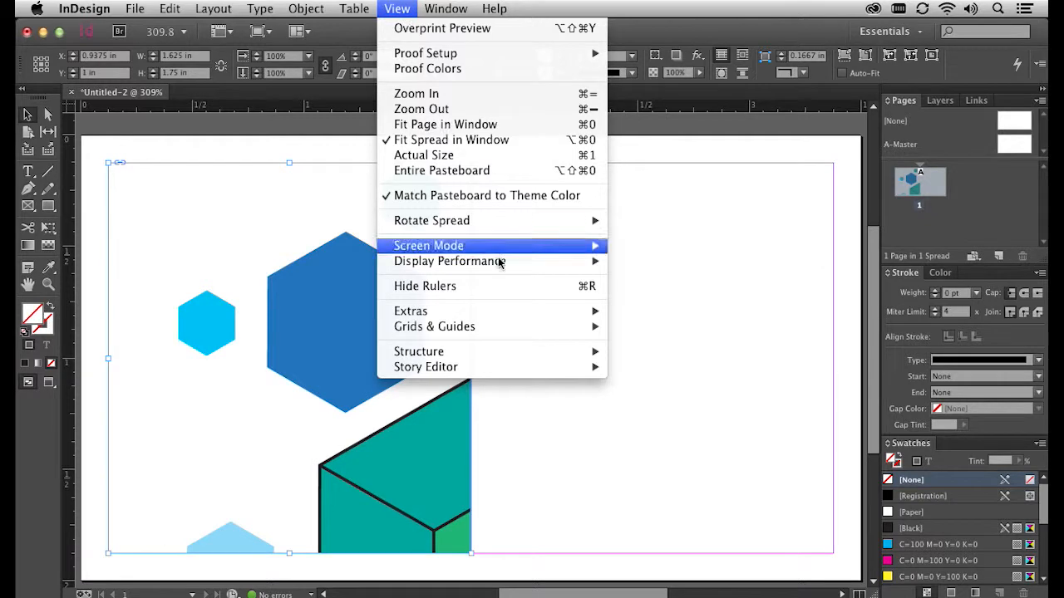
mouse_move(501, 264)
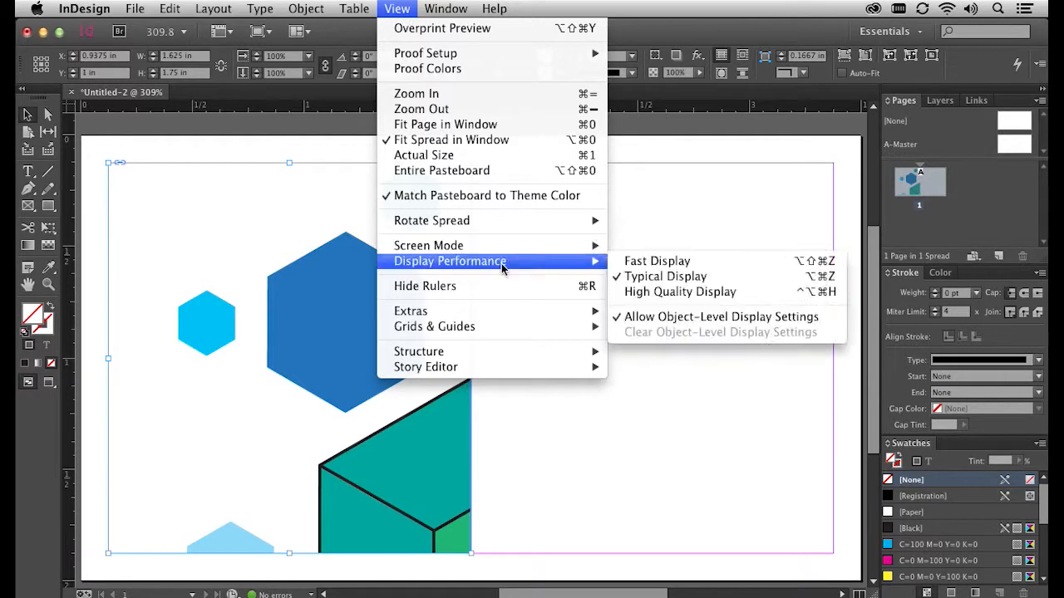
left_click(640, 293)
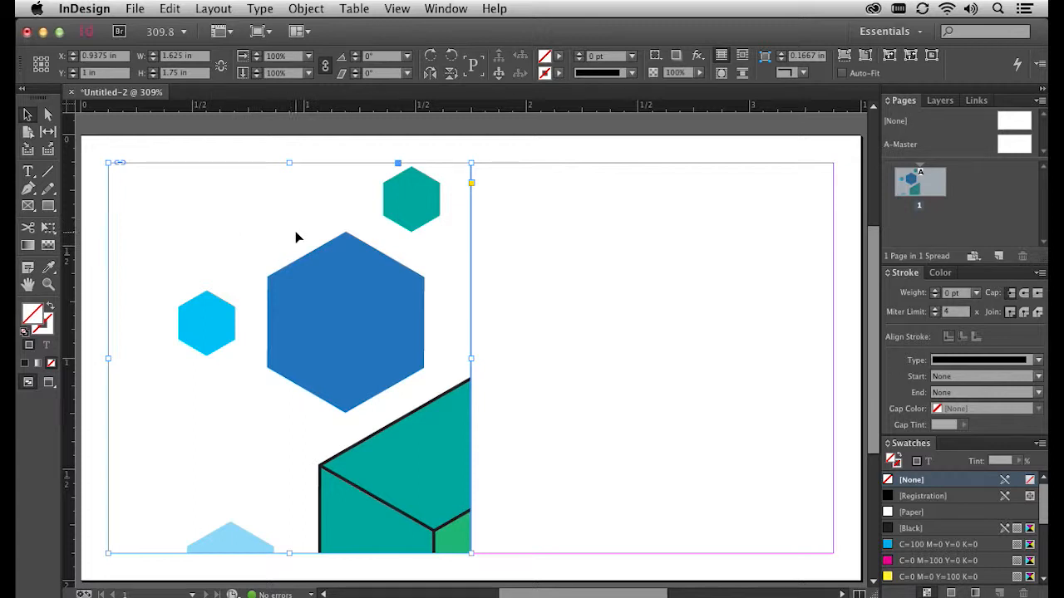
- Apply Fit Content Proportionally to the hexagon logo, then deselect its frame
right_click(337, 276)
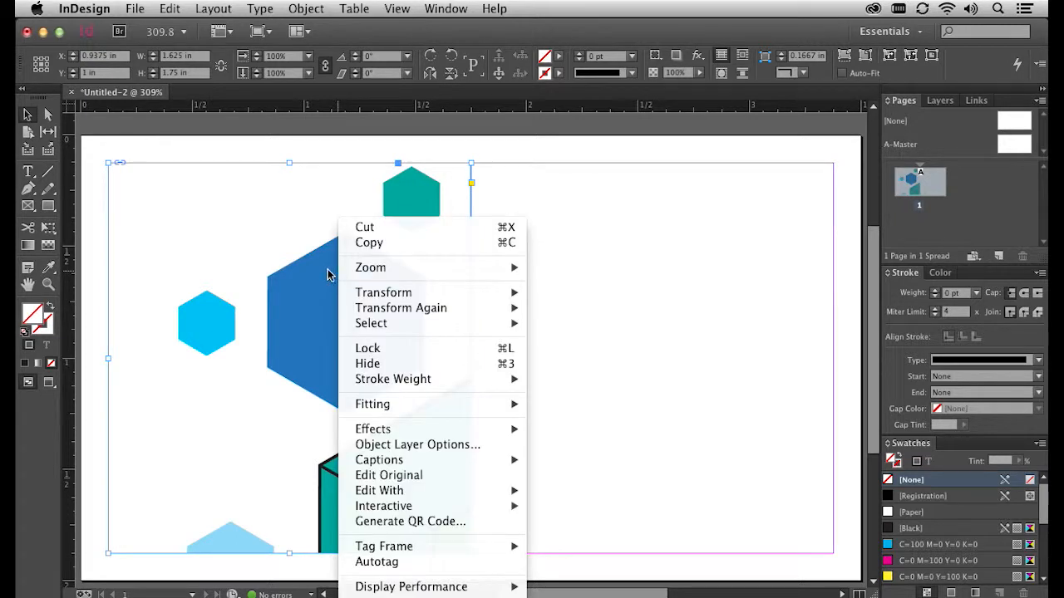
mouse_move(406, 413)
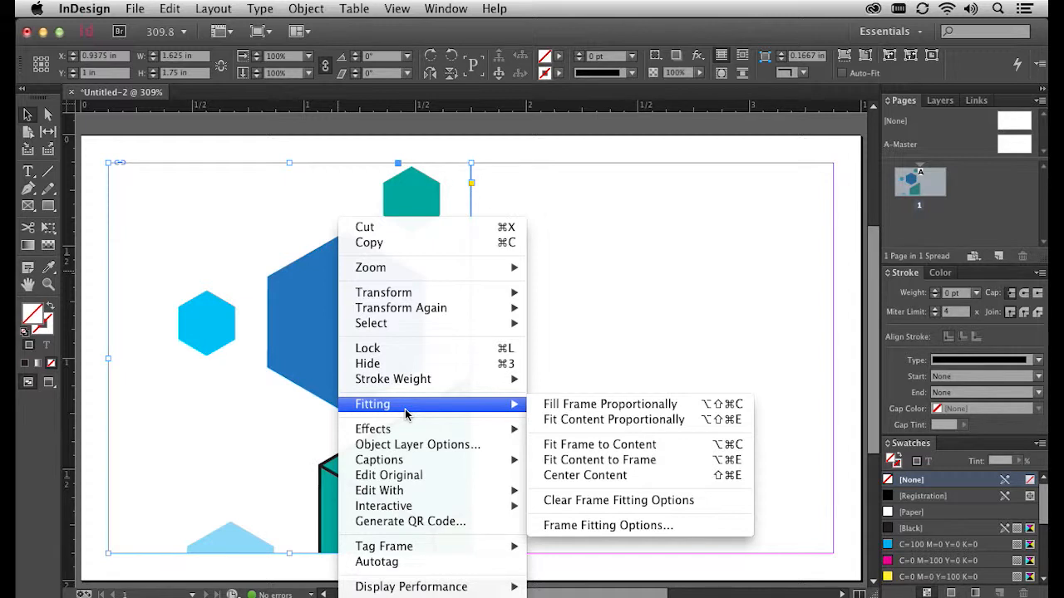
left_click(575, 426)
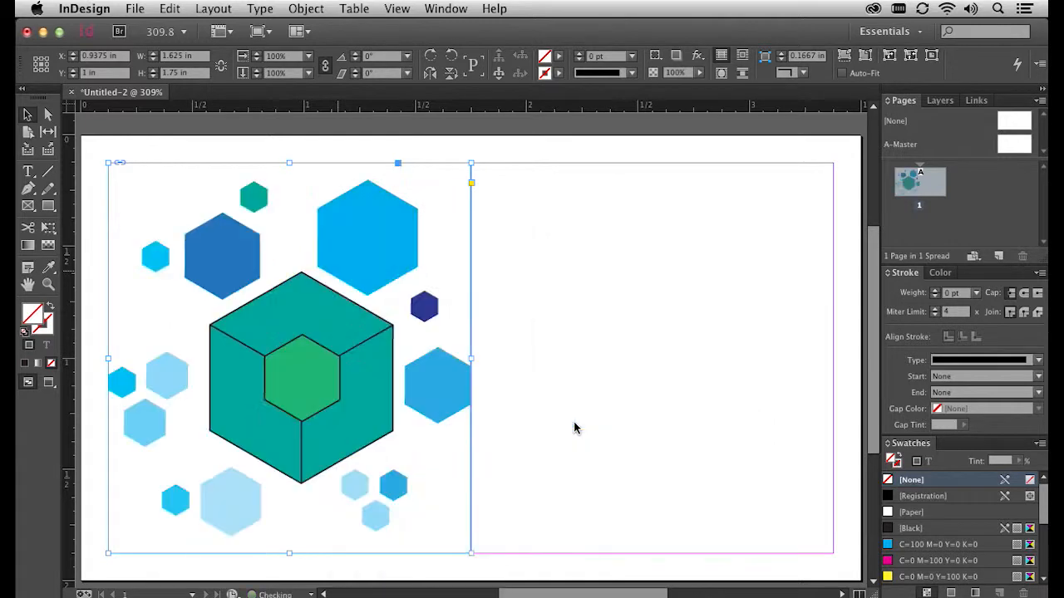
left_click(553, 356)
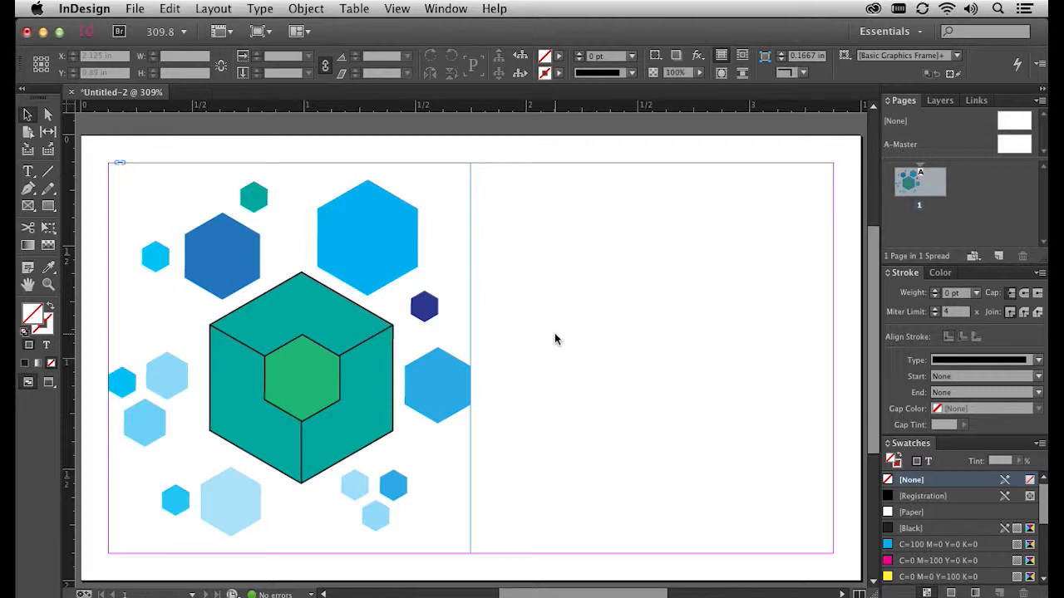
- Draw a text frame over the right half, move its left edge right, and place the cursor inside
left_click(28, 172)
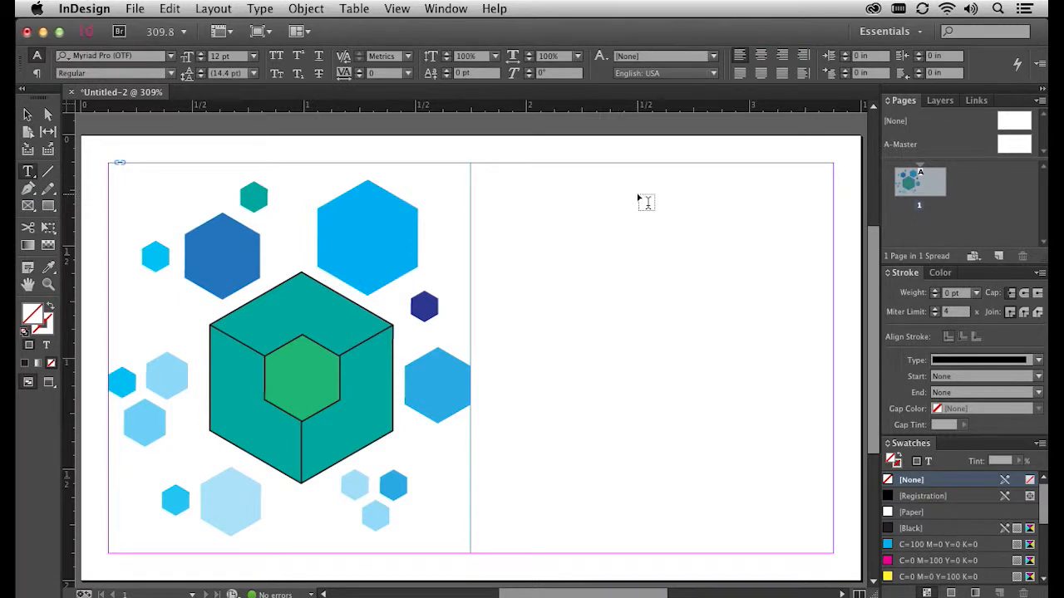
left_click_drag(834, 166, 479, 553)
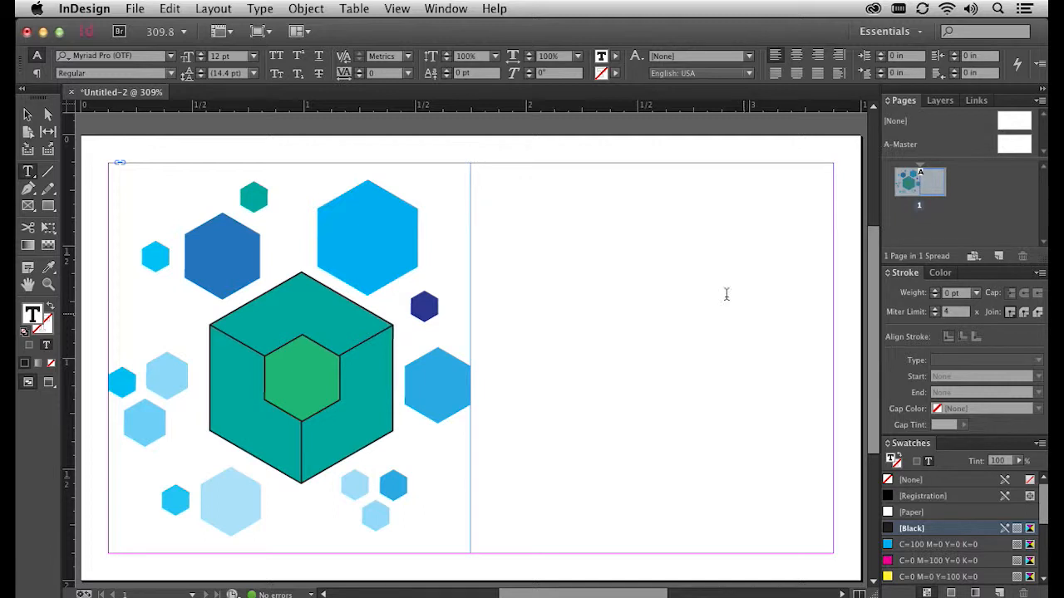
left_click(24, 115)
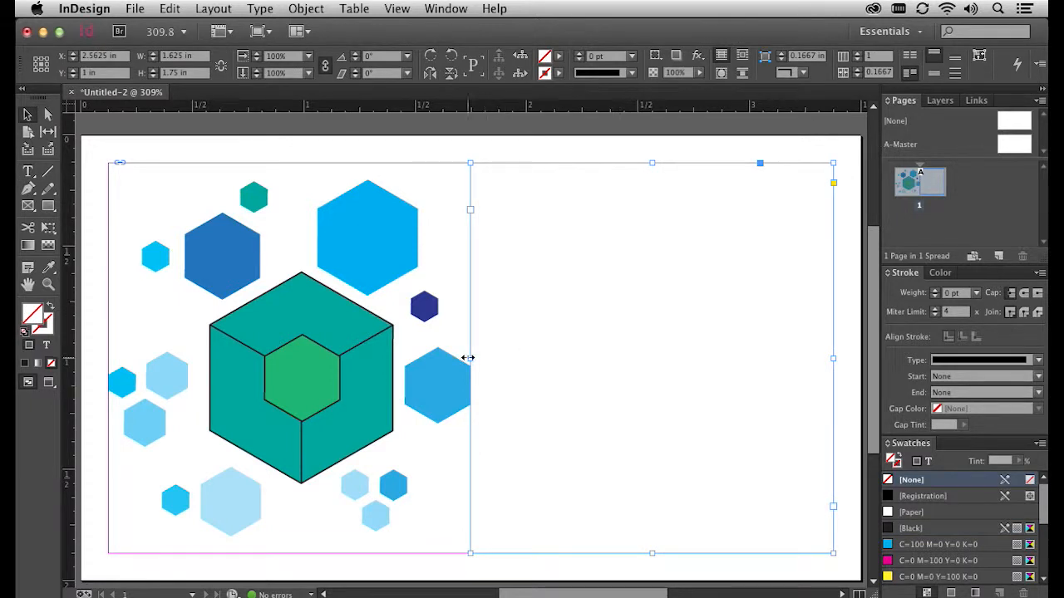
left_click_drag(471, 358, 505, 357)
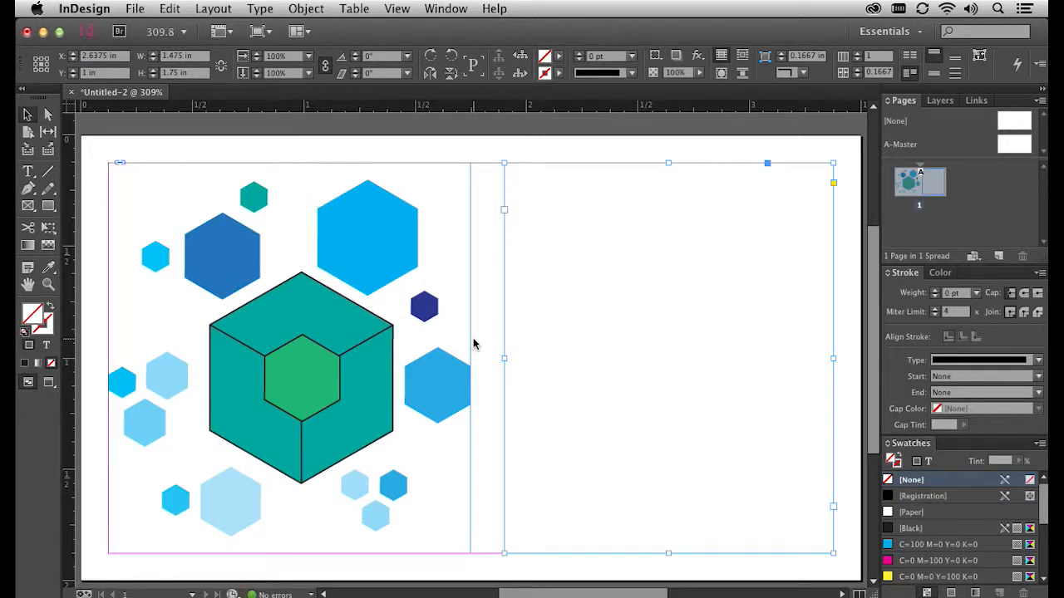
double_click(547, 193)
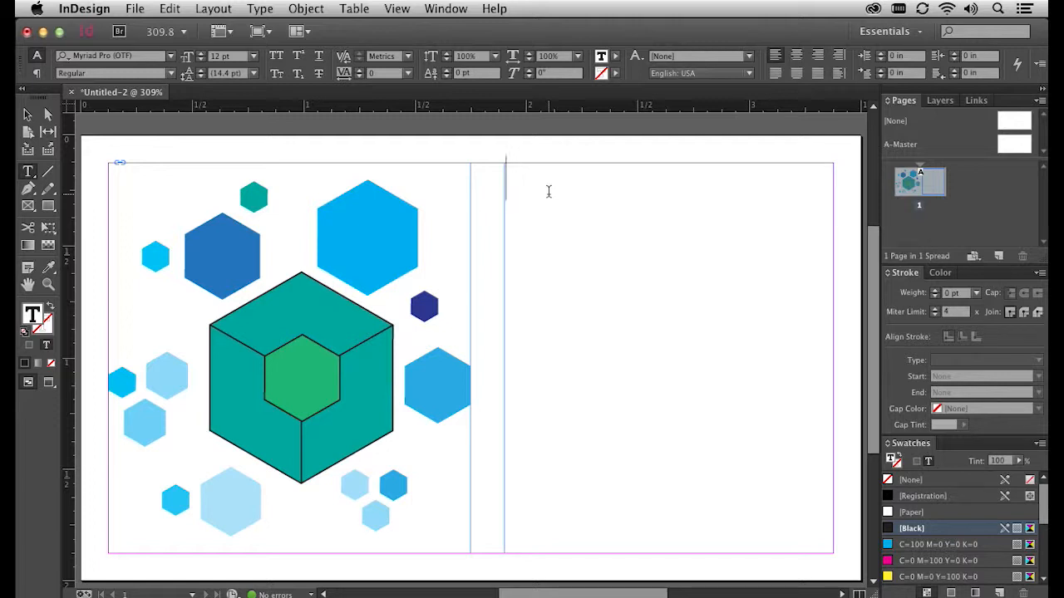
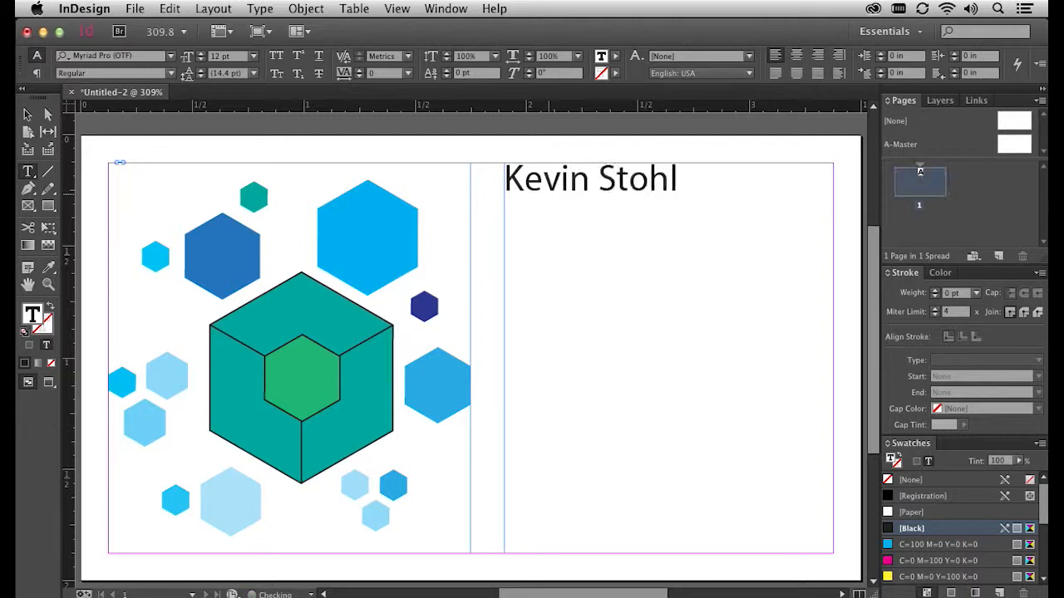
- Type the person's name, street address, town and phone number on four lines, then select the name
key("Return")
type("123")
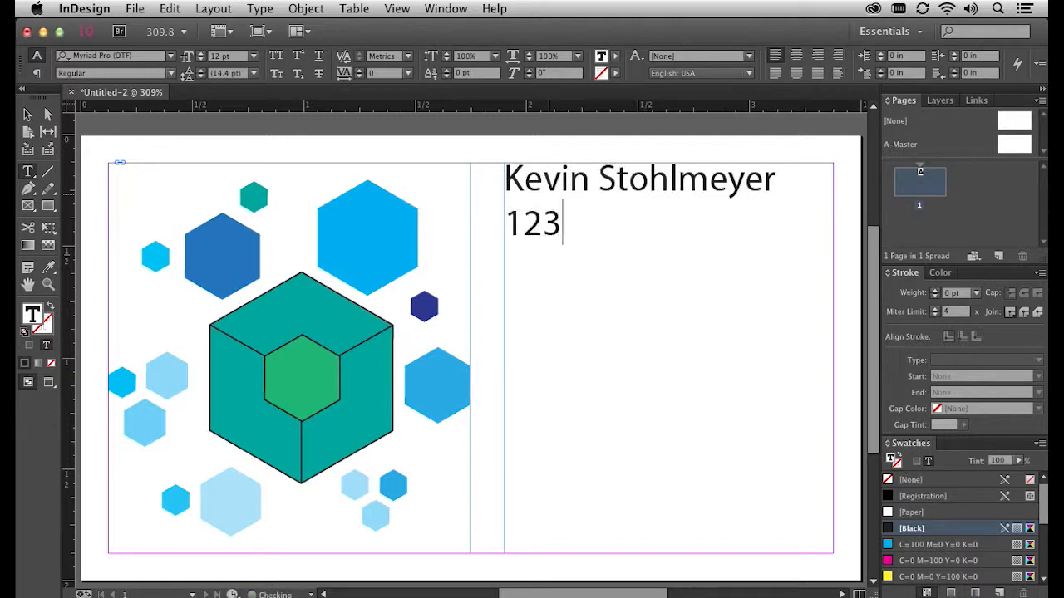
type(" Anywhere St")
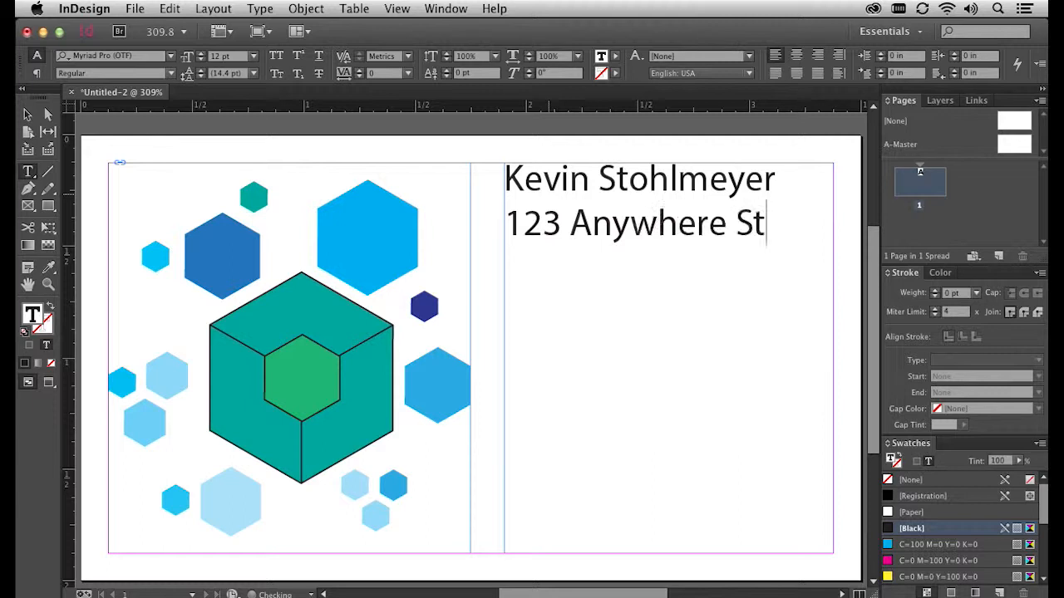
type("reet")
key("Return")
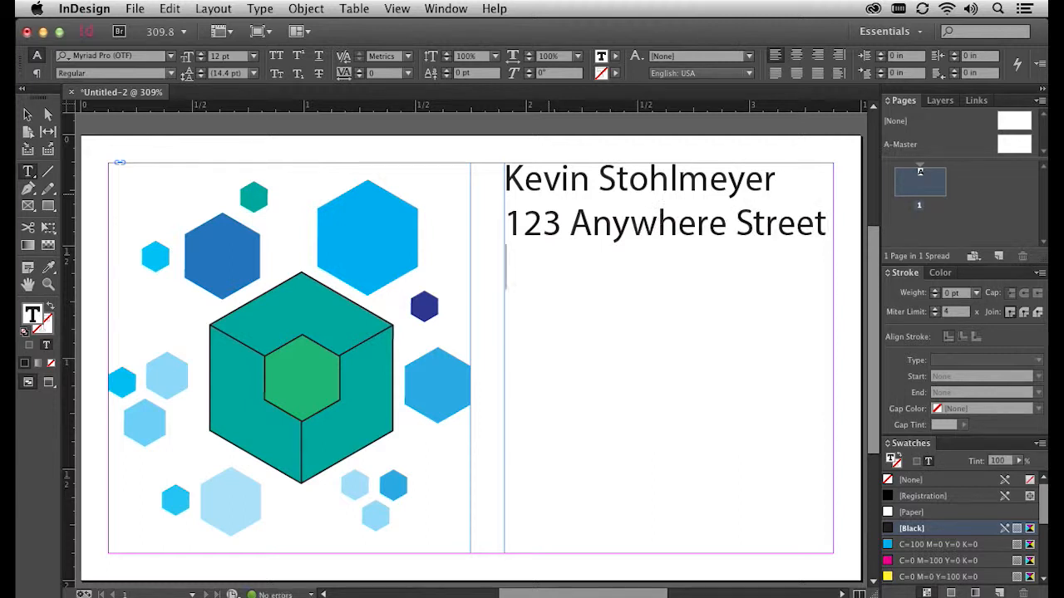
type("Anytown, ISA")
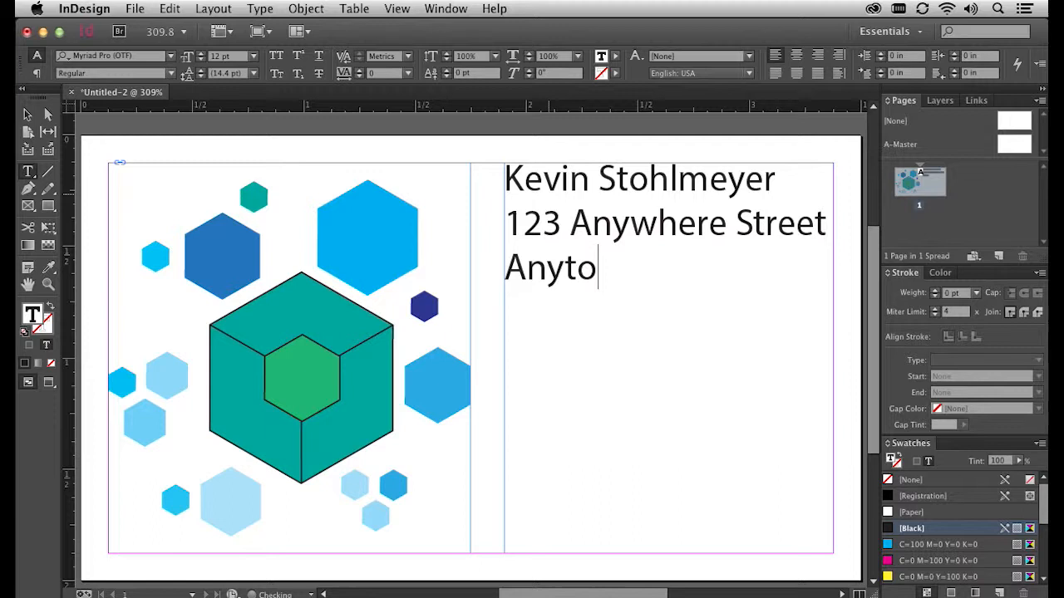
key("BackSpace")
key("BackSpace")
key("BackSpace")
type("USA")
key("Return")
type("123-456-7890")
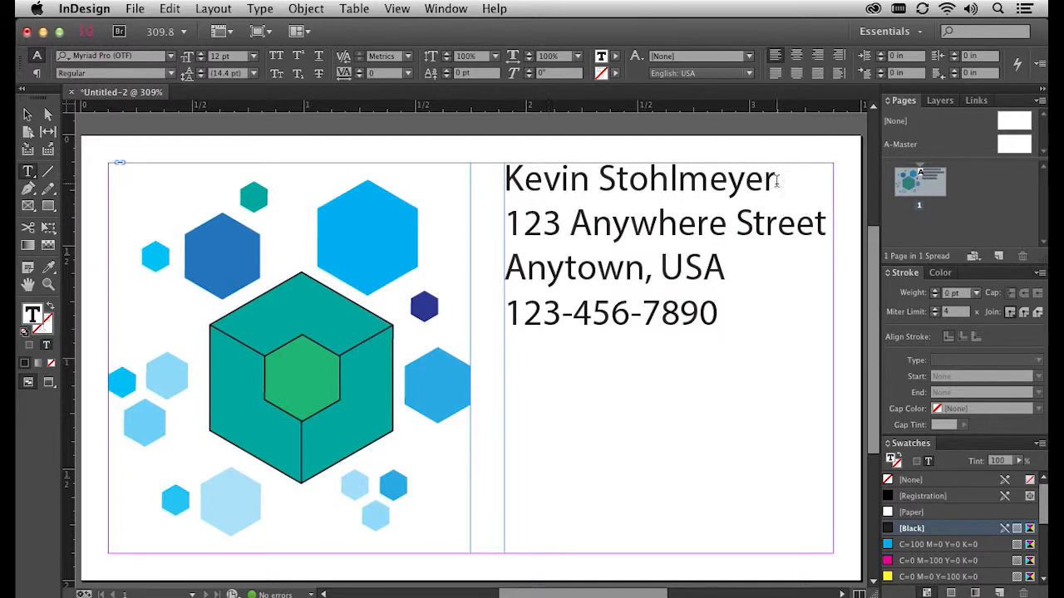
left_click_drag(775, 179, 469, 181)
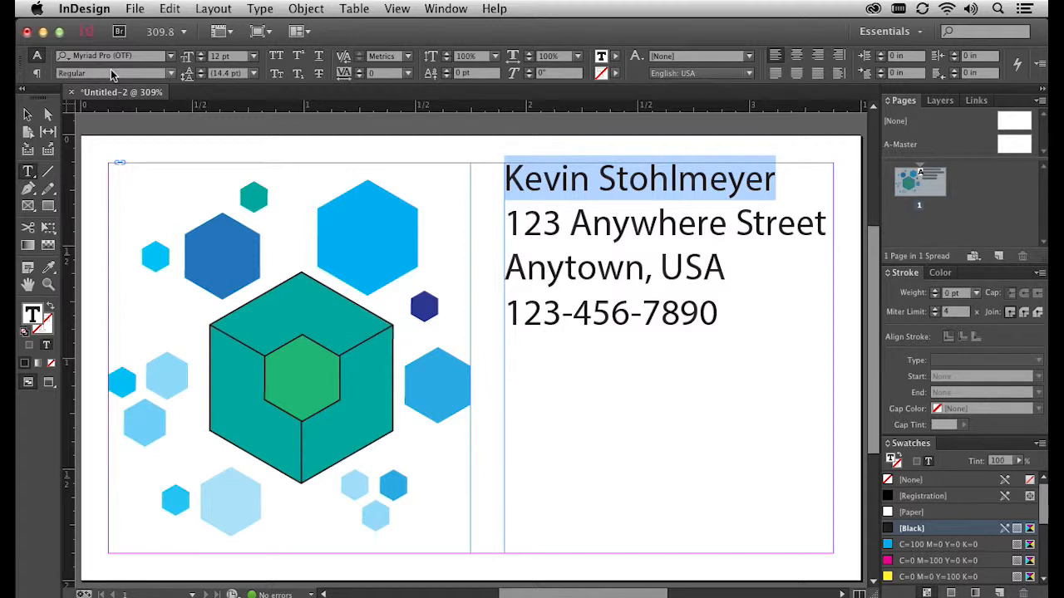
- Set the name line to Bold and the address and phone lines to 9 pt
left_click(171, 74)
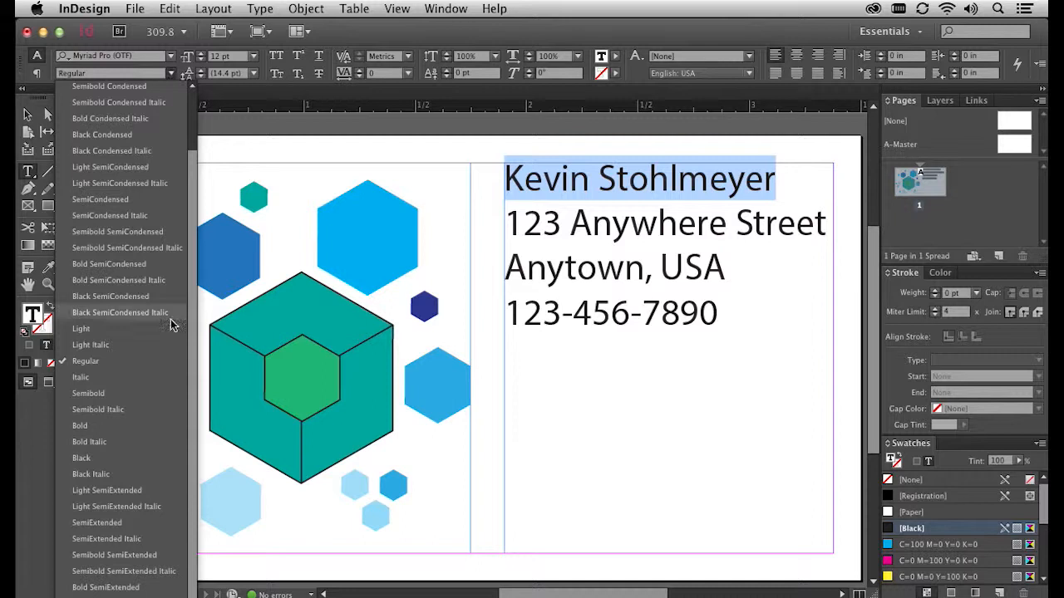
left_click(128, 427)
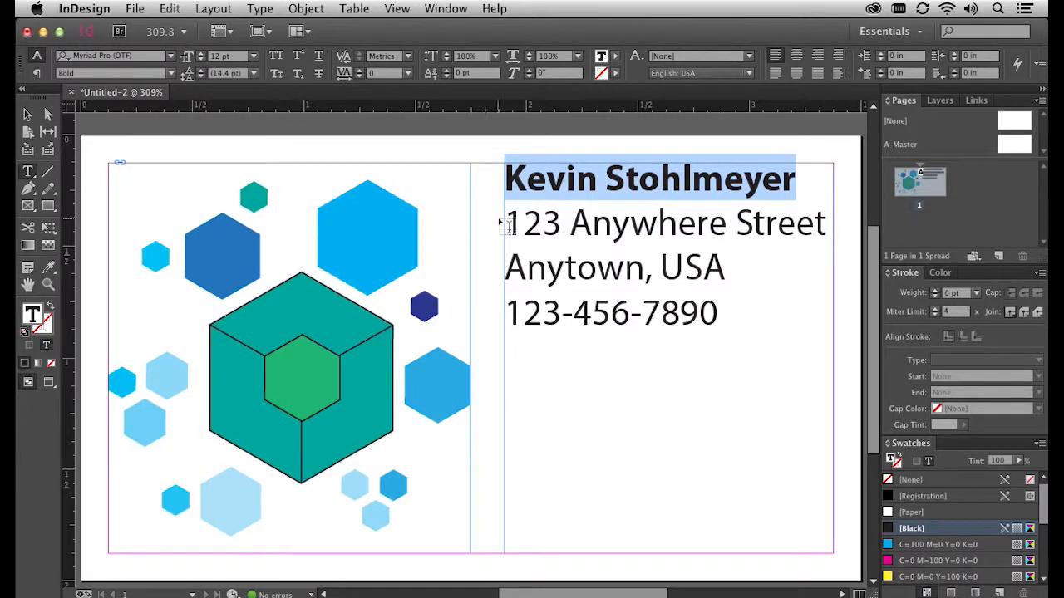
left_click_drag(504, 211, 840, 318)
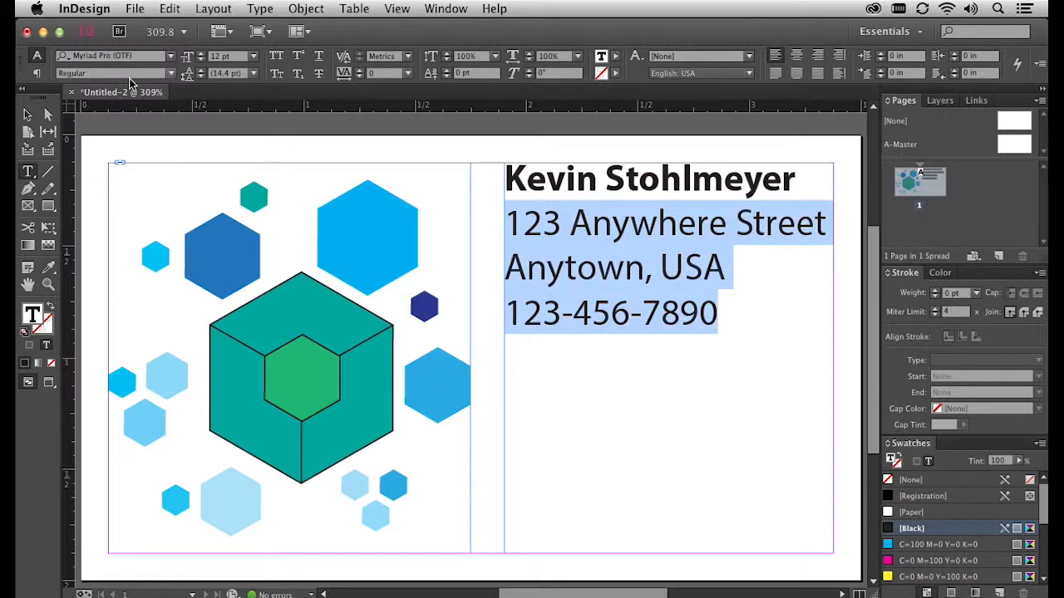
left_click(254, 59)
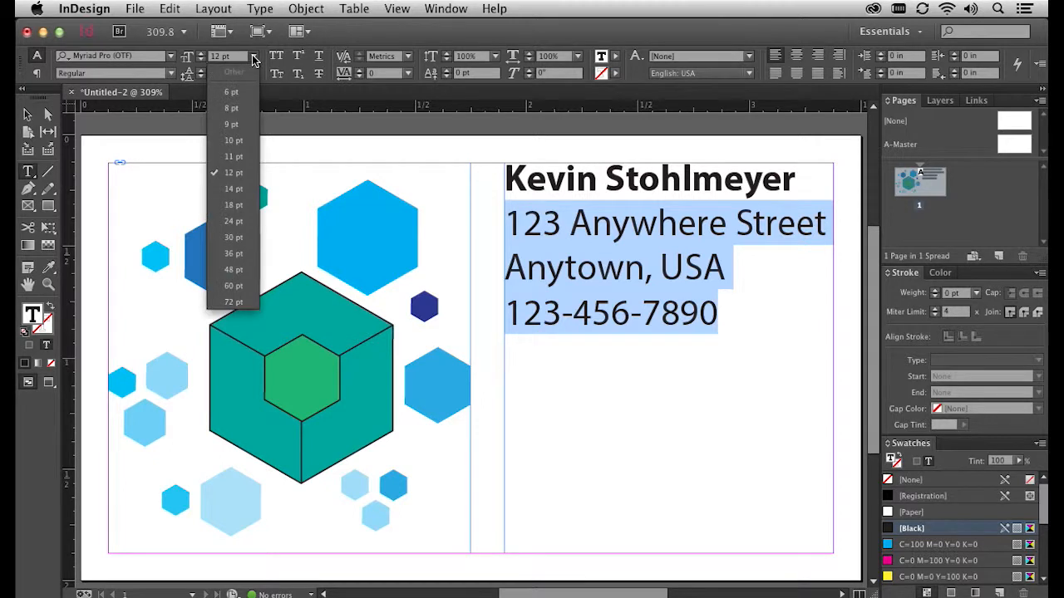
left_click(232, 125)
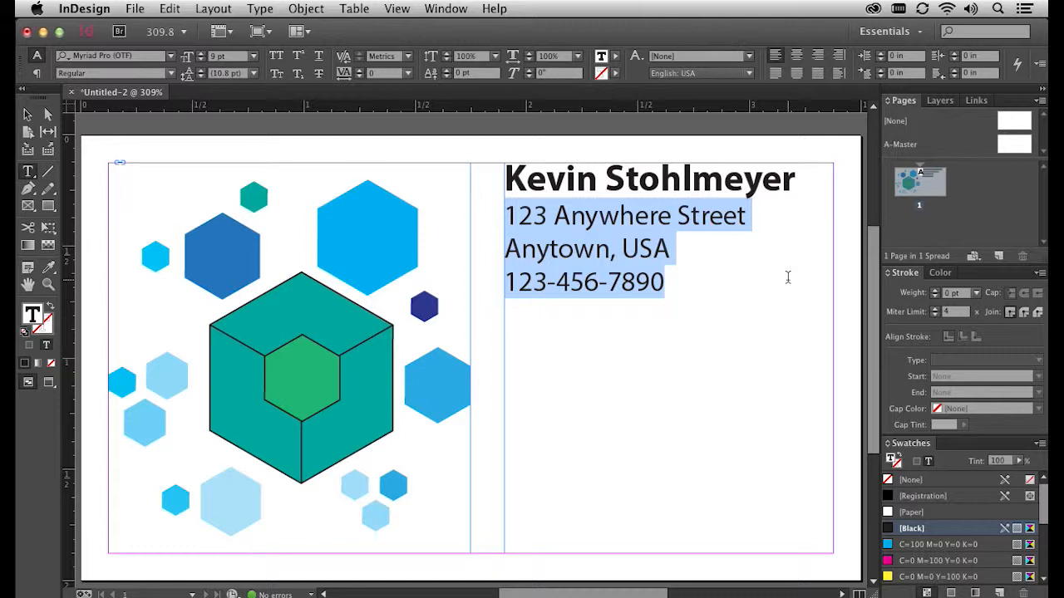
left_click(28, 114)
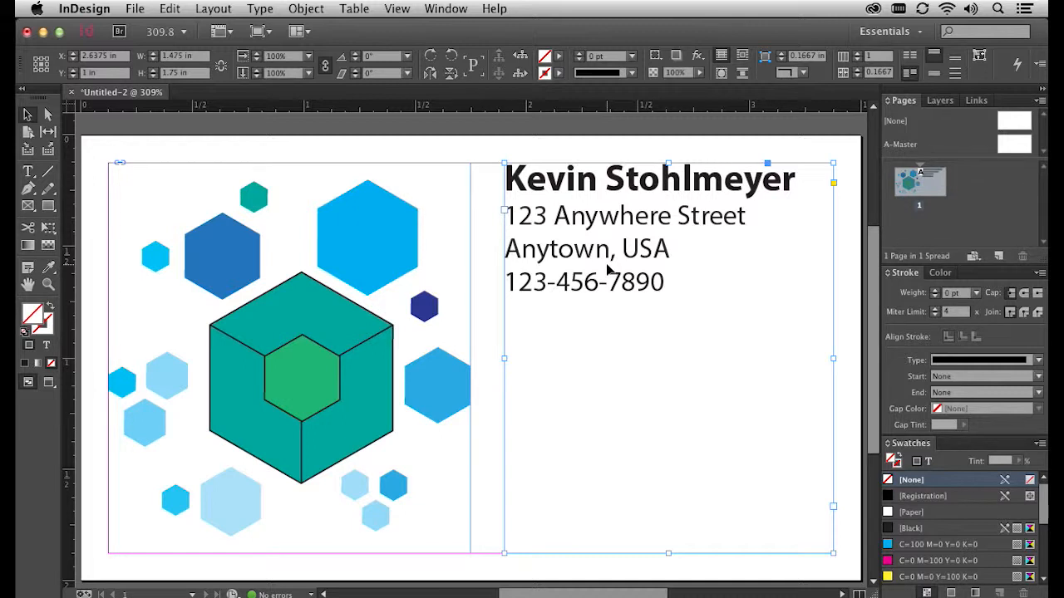
- In Text Frame Options, set Vertical Justification Align to Center with Preview on, and confirm
left_click(320, 9)
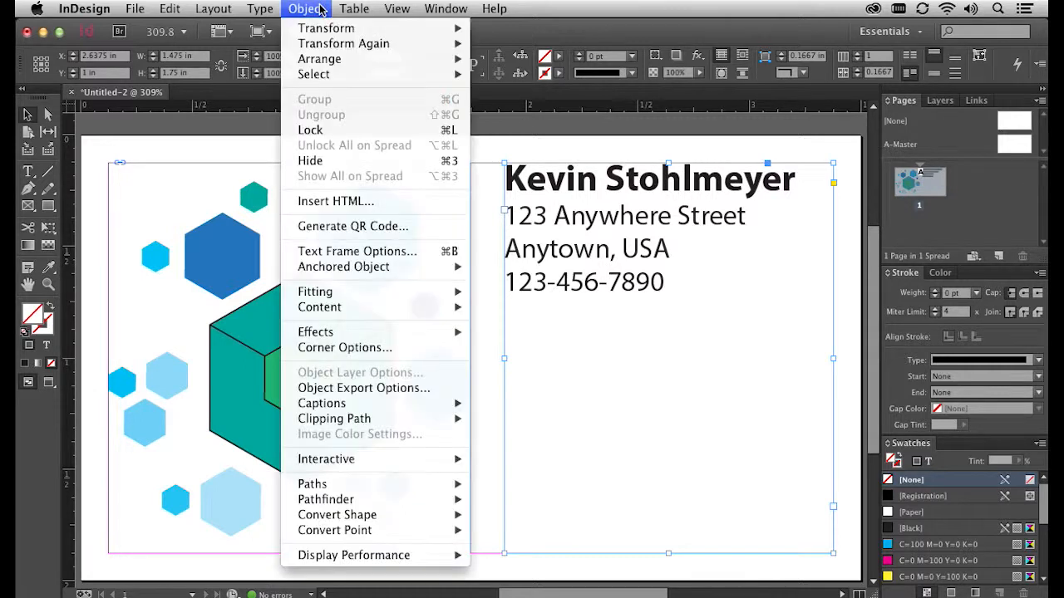
left_click(411, 256)
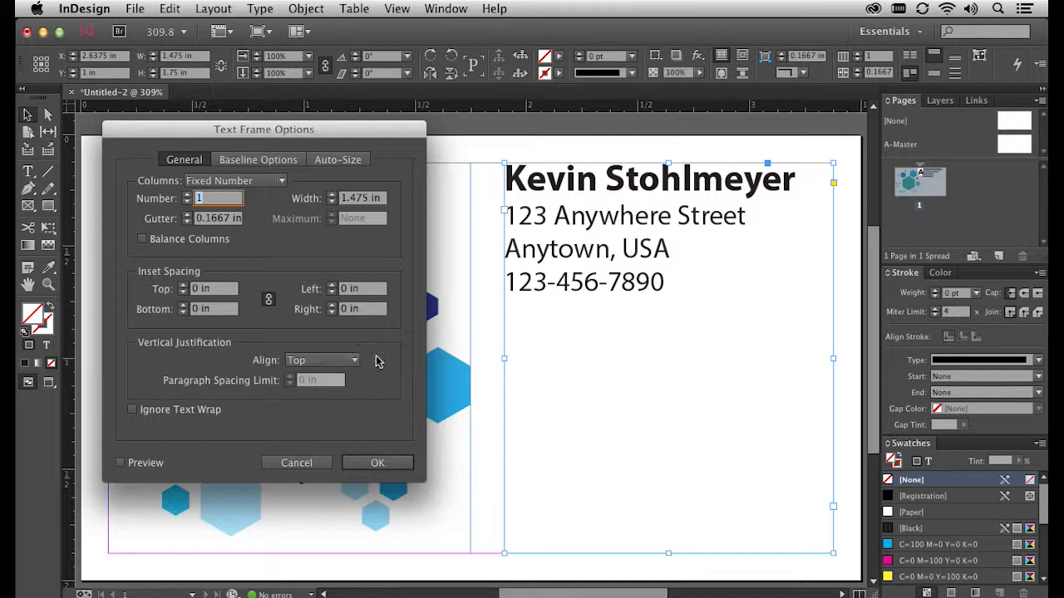
left_click(354, 362)
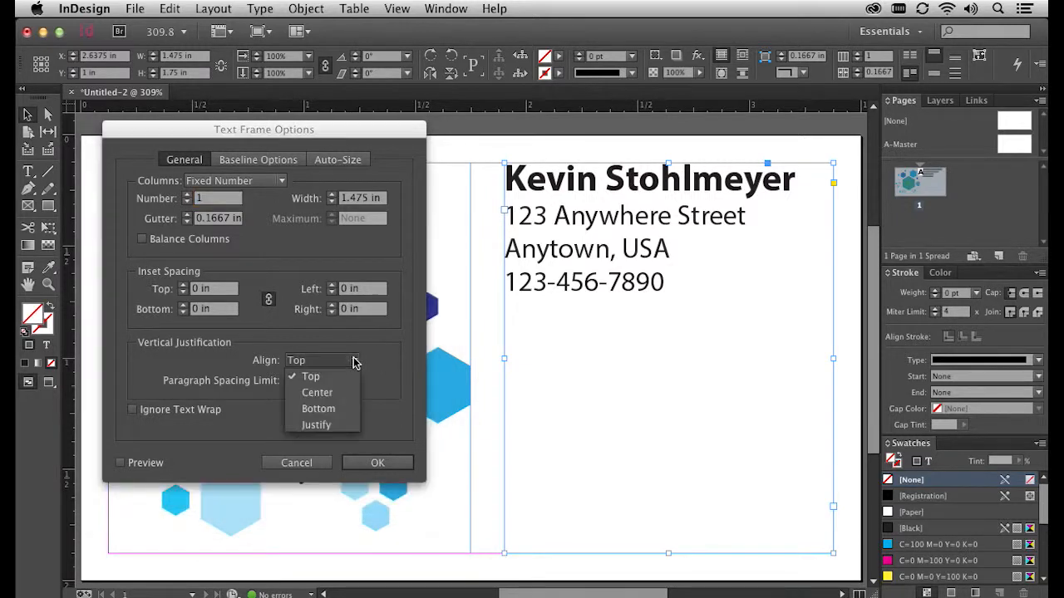
left_click(344, 391)
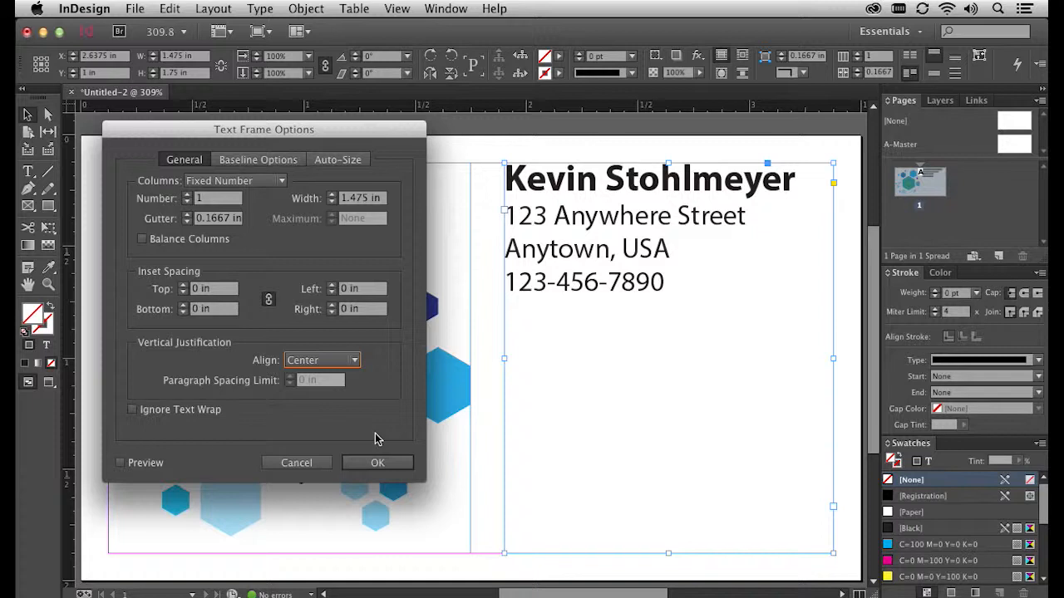
left_click(121, 463)
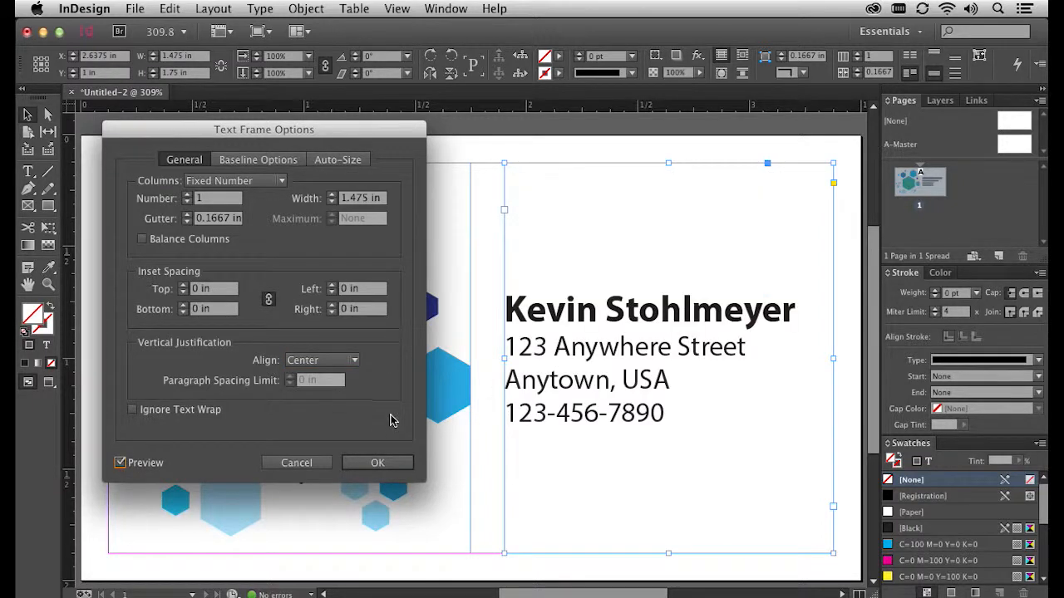
left_click(378, 465)
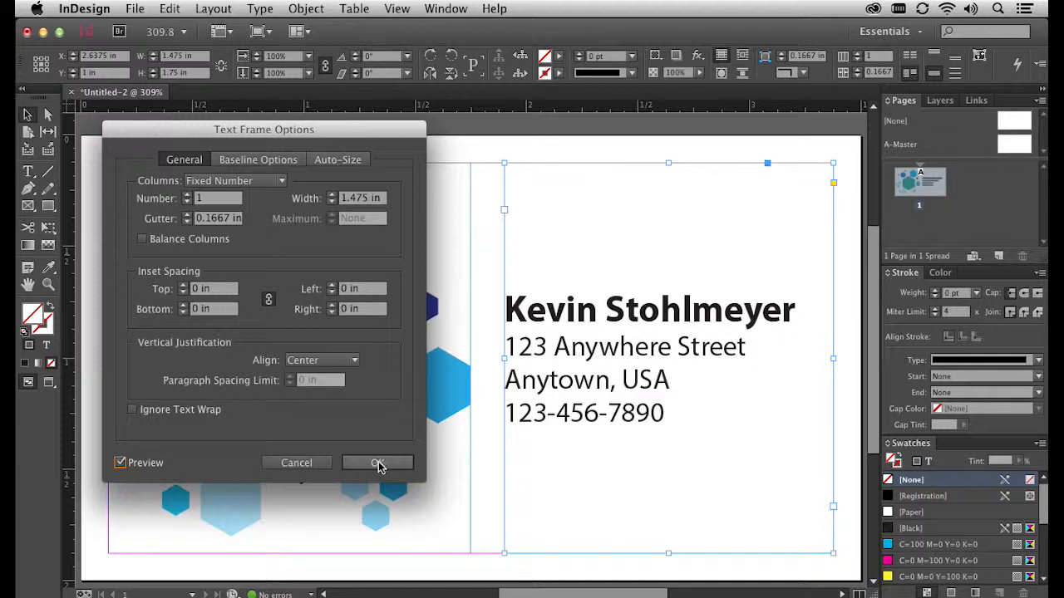